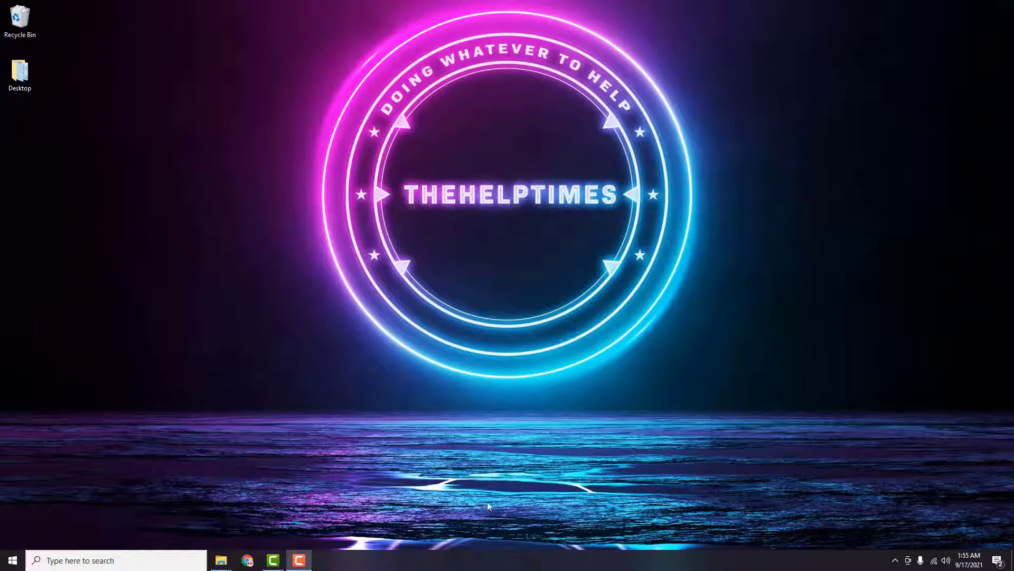
Step: Launch Chrome and go to google.com
left_click(248, 559)
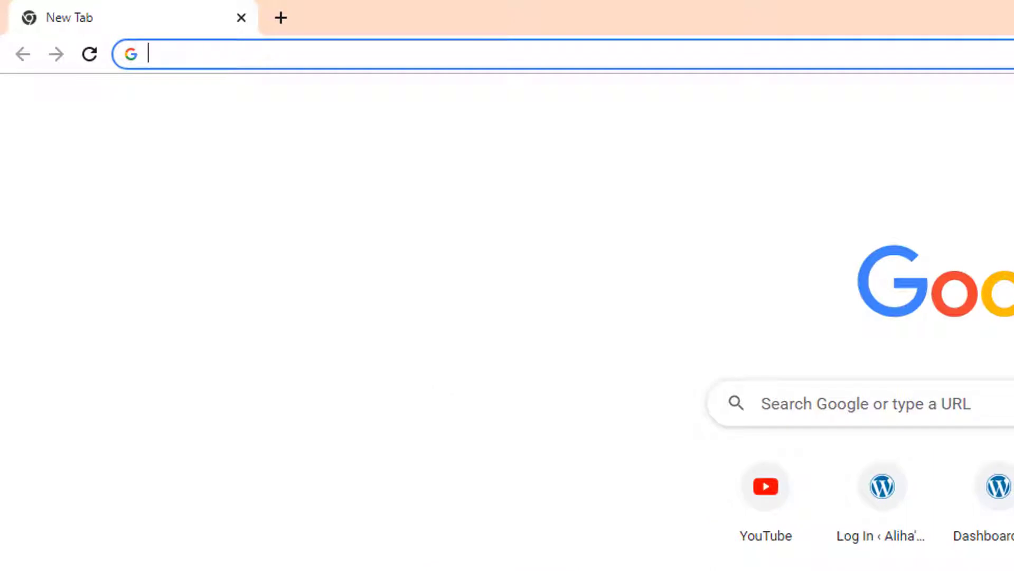
type("g")
key("Return")
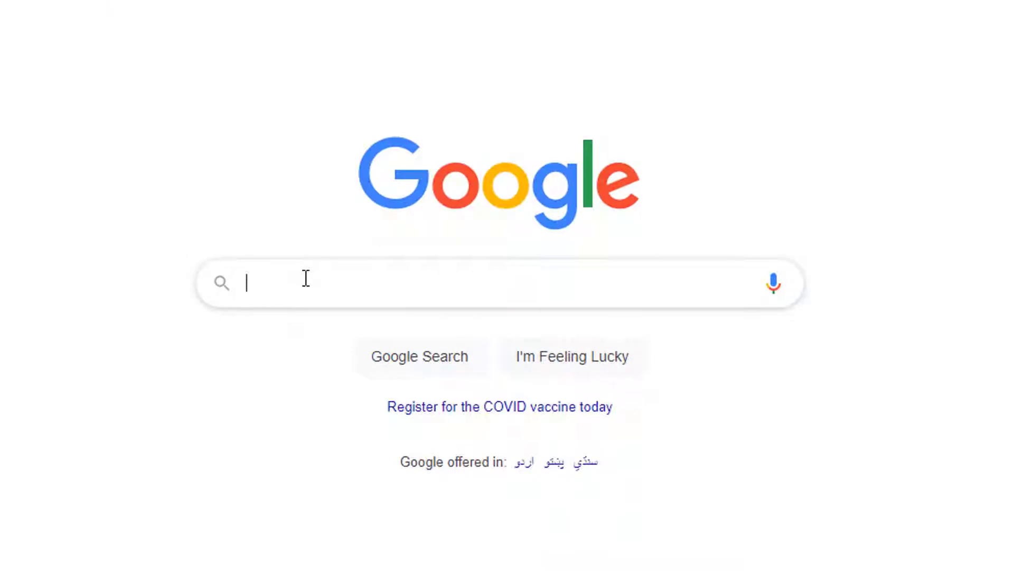
Step: Search Google for 'web whatsapp'
left_click(306, 278)
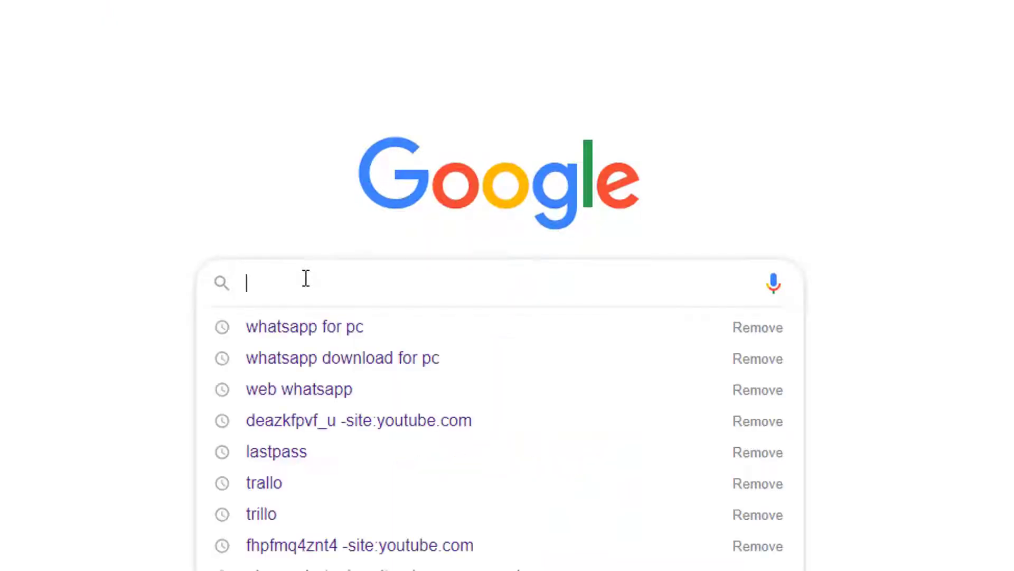
type("web whatrs")
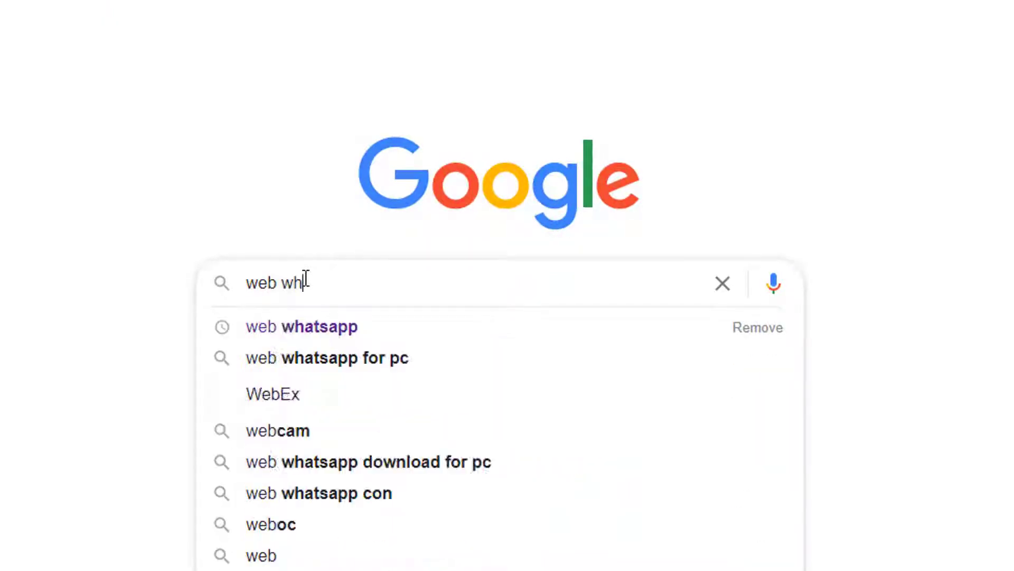
key("BackSpace")
key("BackSpace")
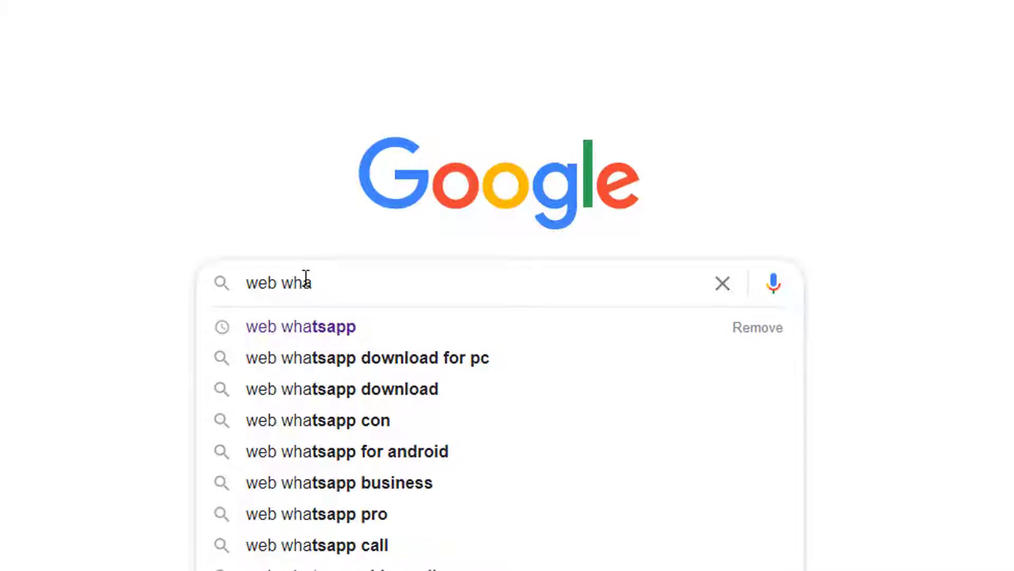
type("sapp")
key("Return")
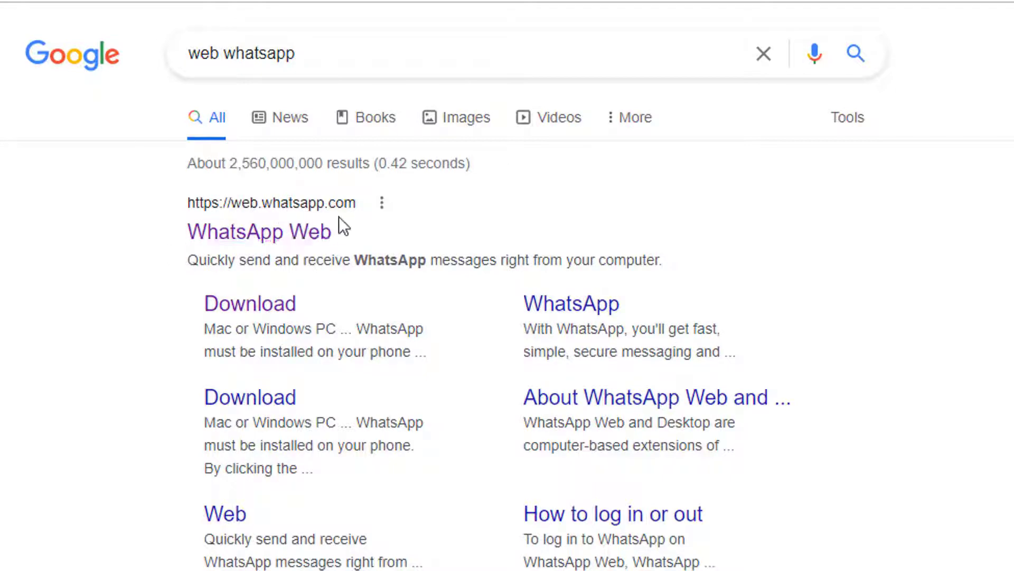
Step: Open the WhatsApp Web result and scroll its QR-code login page
left_click(280, 237)
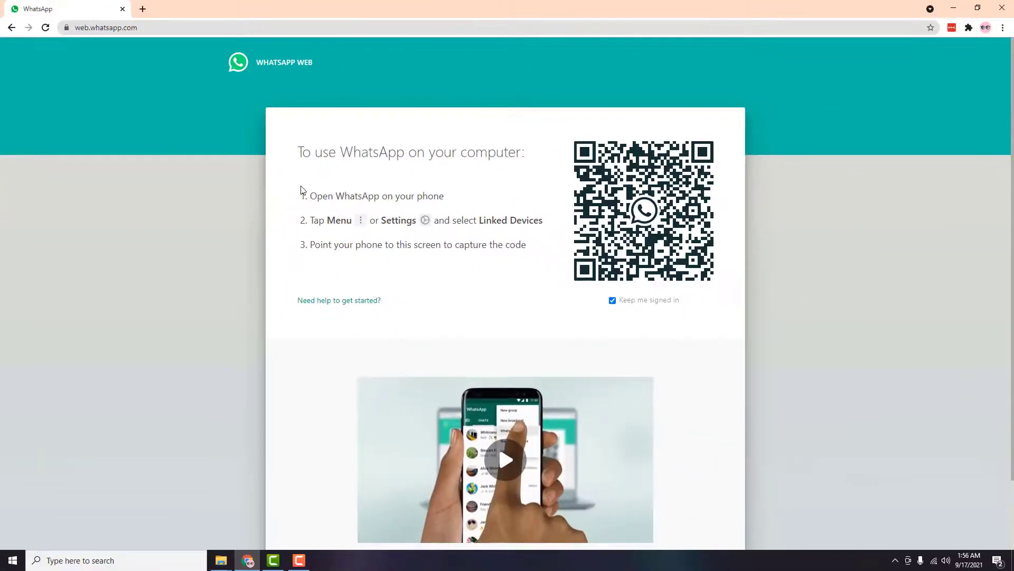
scroll(342, 204, "down", 2)
scroll(301, 188, "up", 2)
scroll(301, 188, "down", 1)
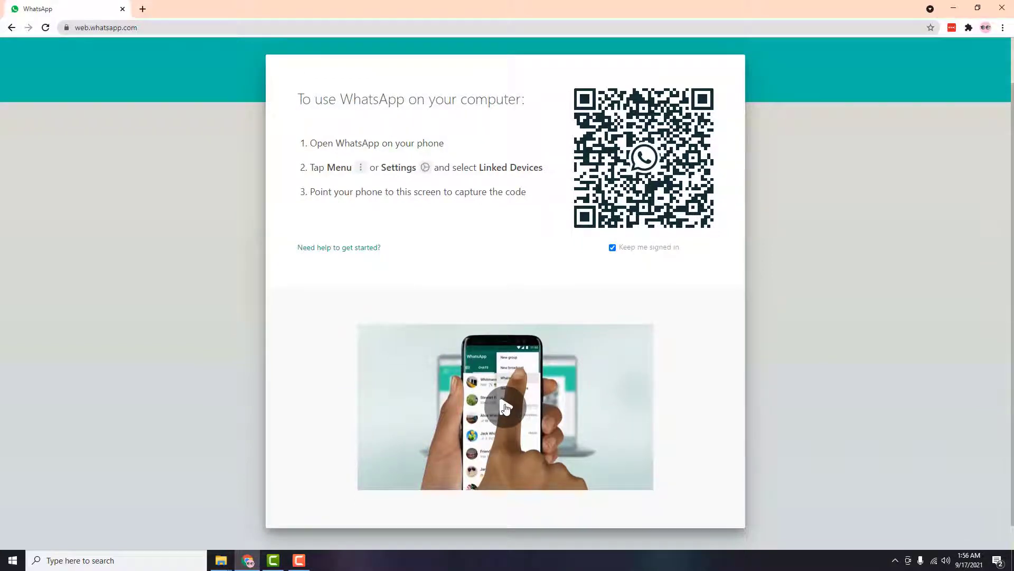
Step: Play the login page's how-to video, pausing and resuming it a few times
left_click(506, 408)
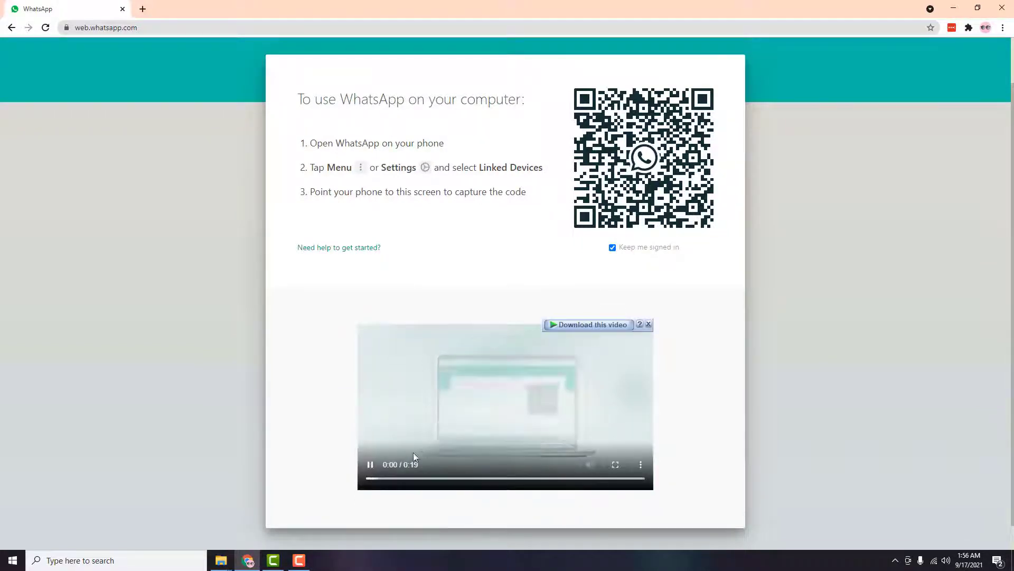
left_click(370, 465)
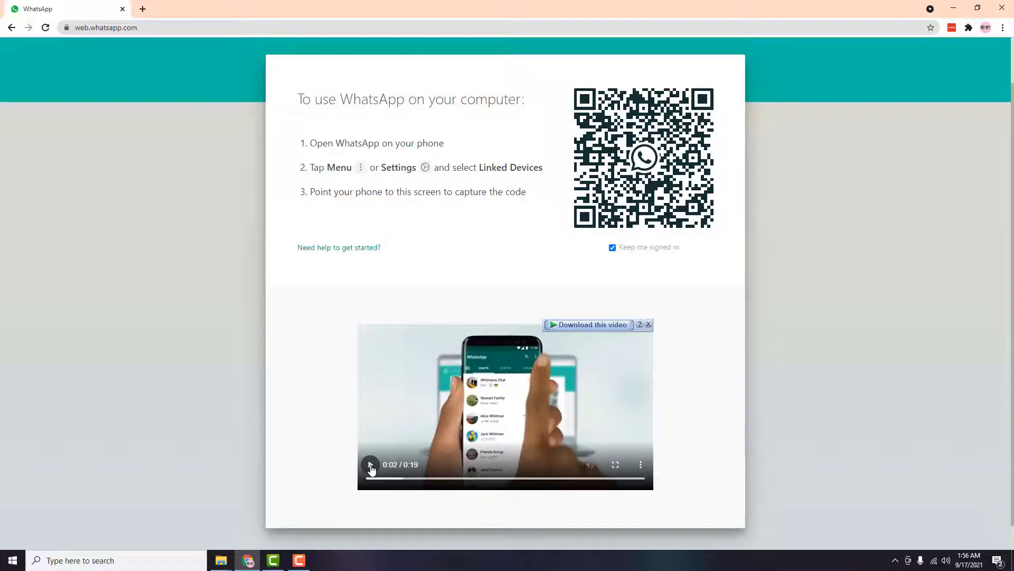
left_click(370, 466)
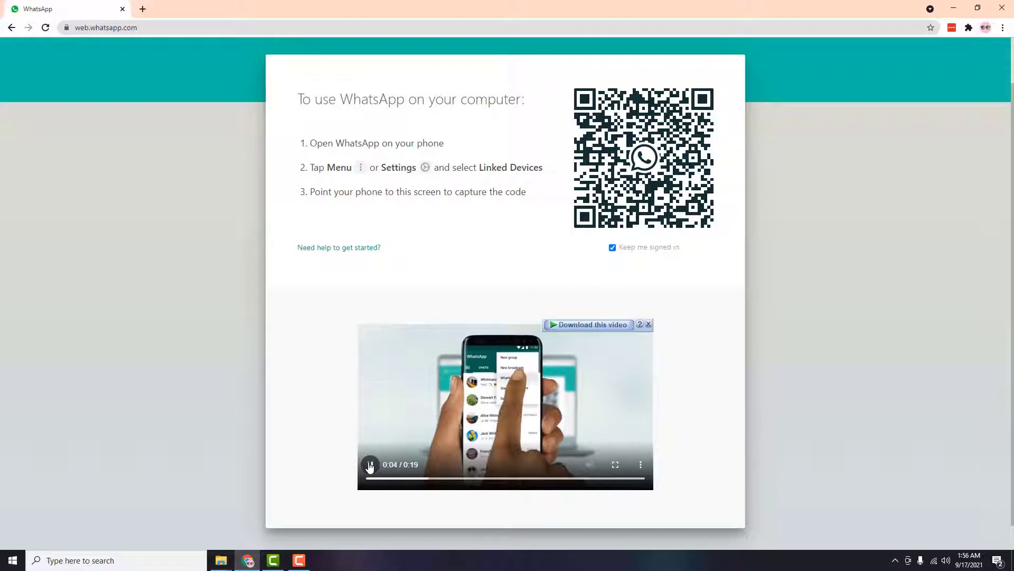
left_click(371, 466)
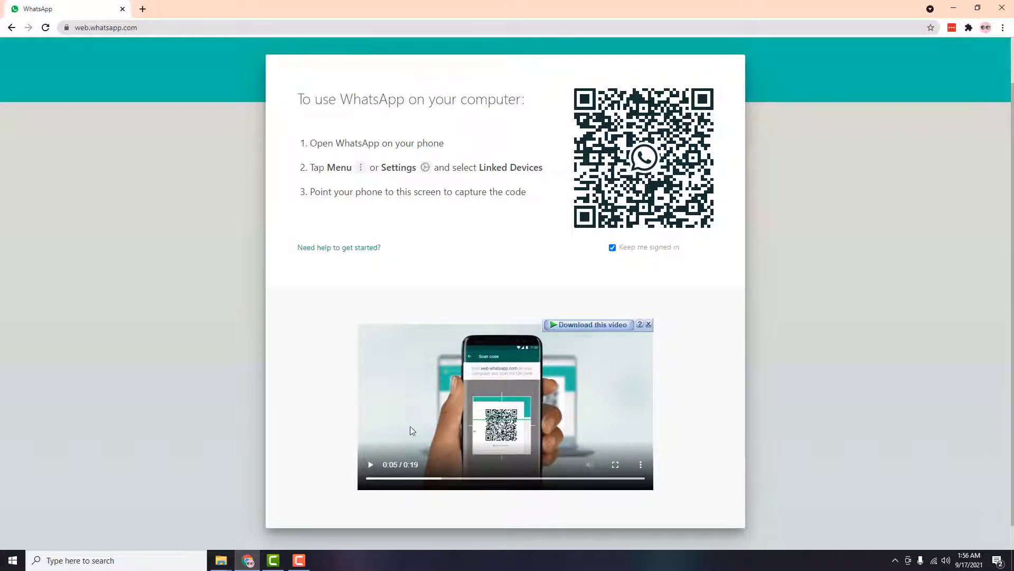
left_click(370, 465)
left_click(371, 465)
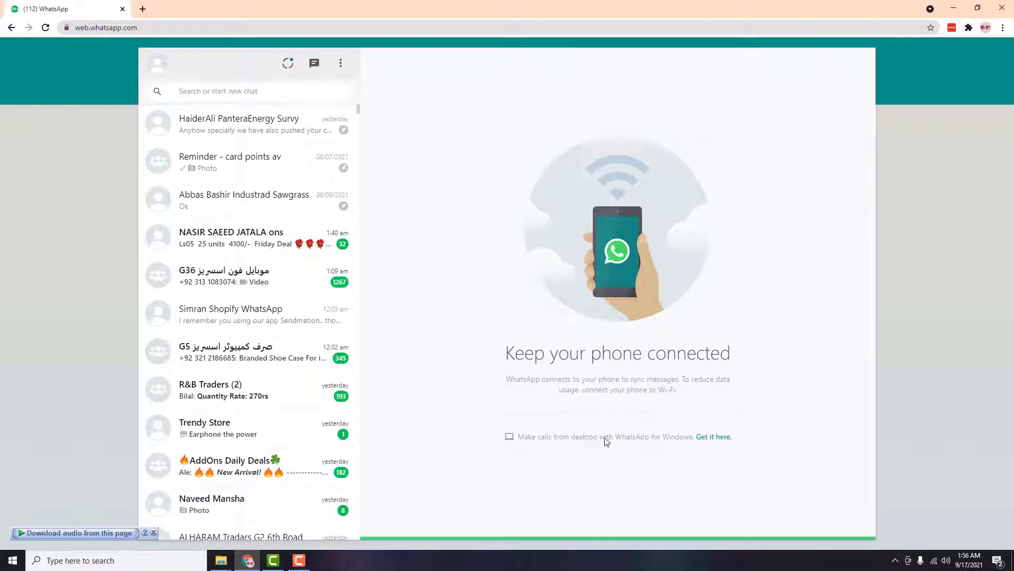
Step: Open a new Chrome tab beside the signed-in WhatsApp Web tab
left_click(142, 10)
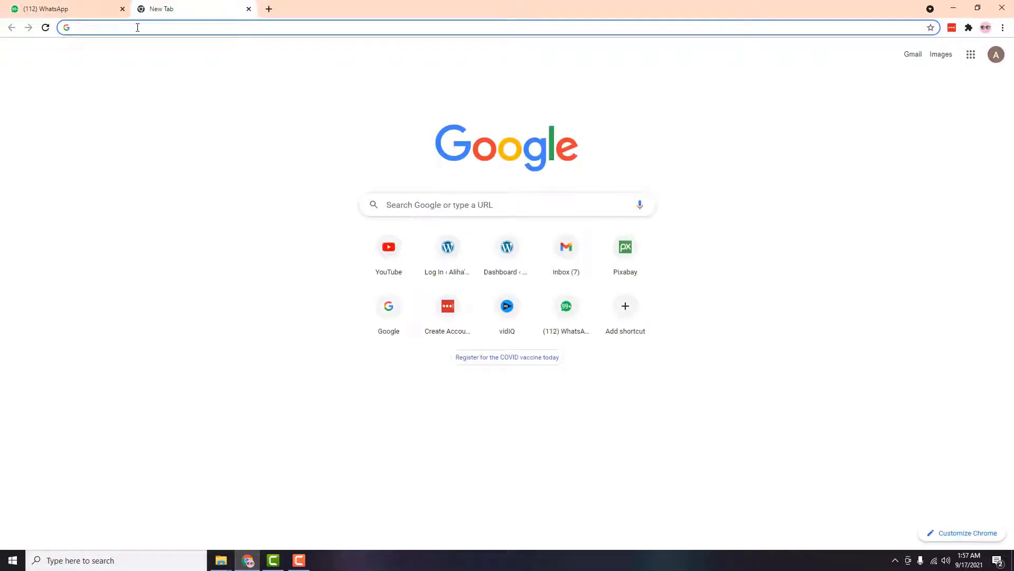
Step: Load google.com in the new tab
left_click(90, 11)
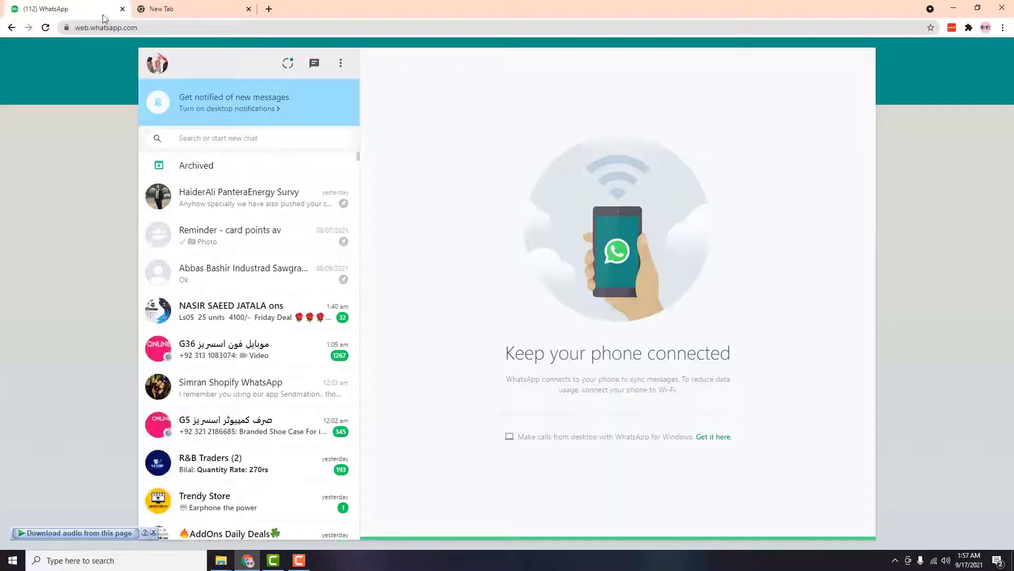
left_click(188, 11)
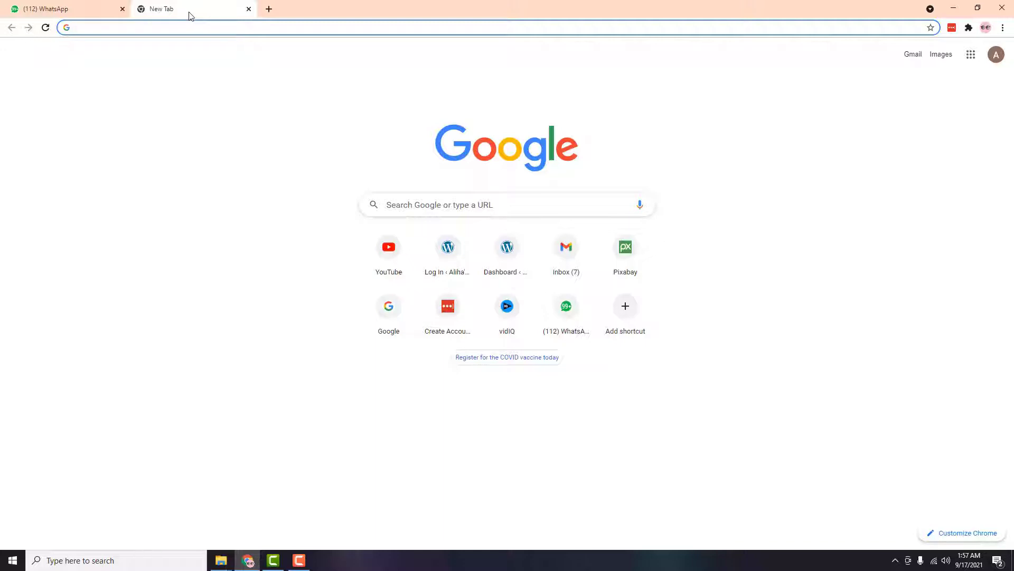
type("goog")
key("Return")
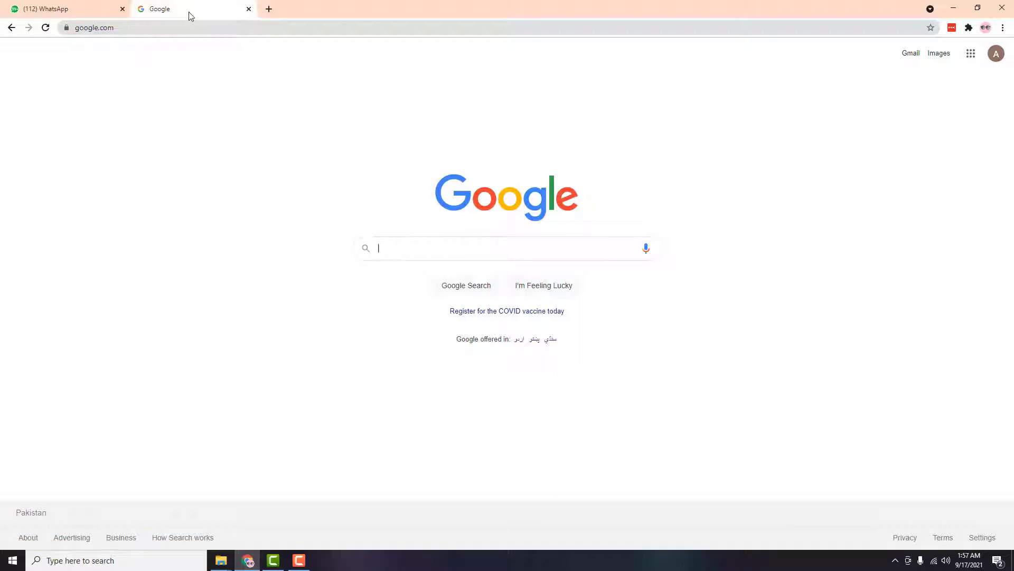
Step: Switch between the WhatsApp Web and Google tabs, ending on Google
left_click(22, 9)
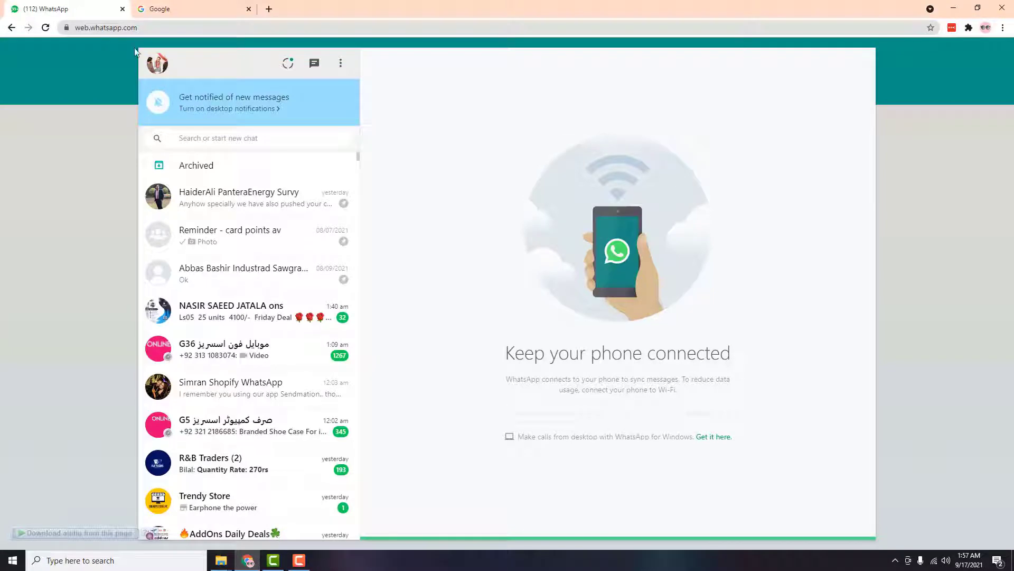
left_click(190, 8)
left_click(97, 4)
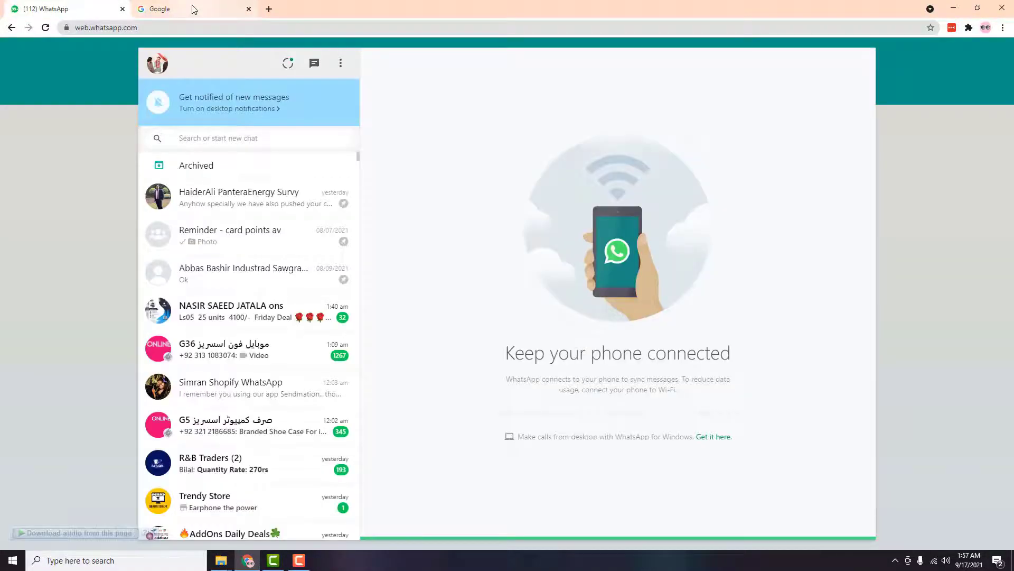
left_click(193, 9)
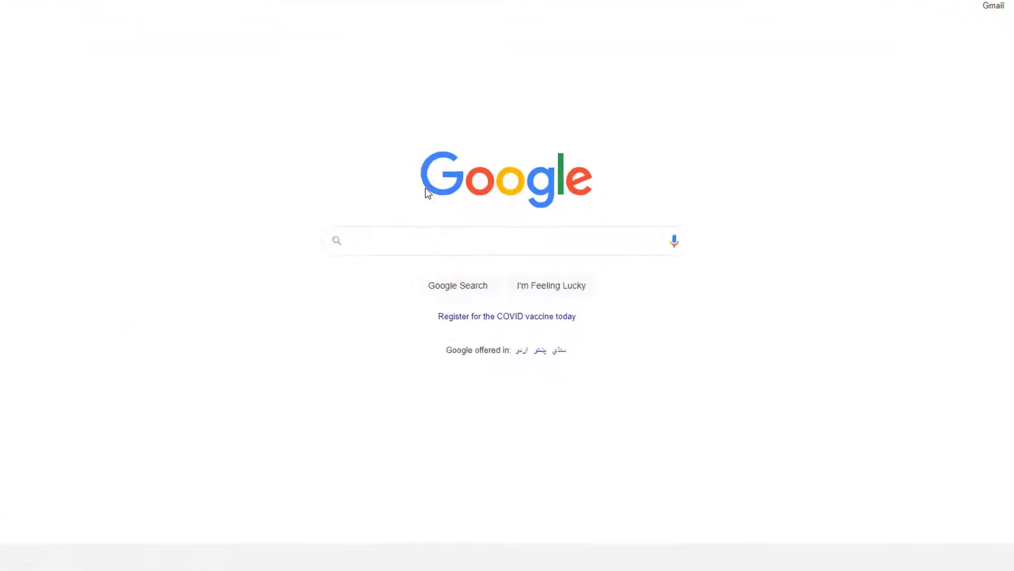
Step: Search 'download whatsapp for pc' and open the official whatsapp.com/download page
type("download whatsa")
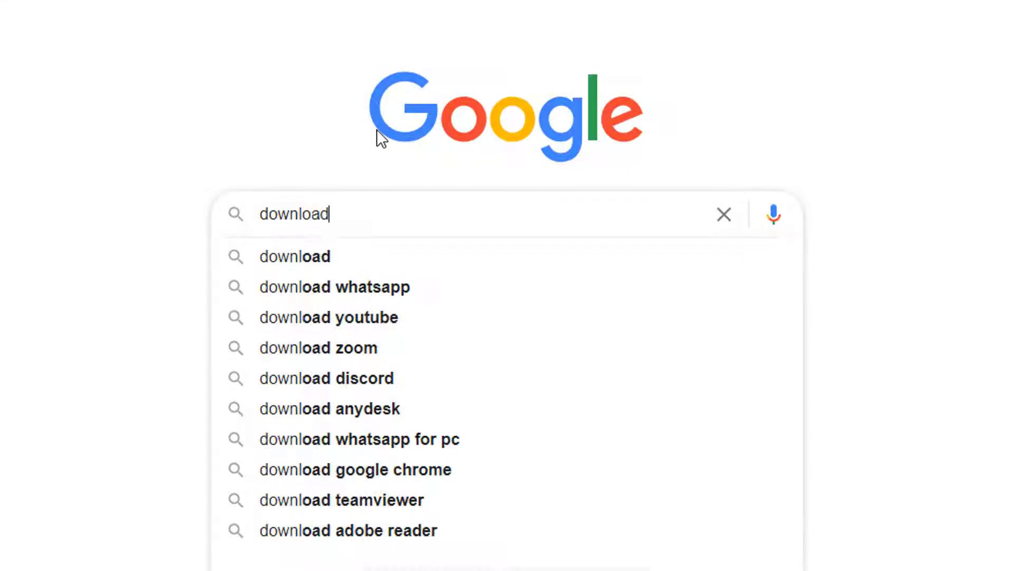
key("Down")
key("Down")
key("Return")
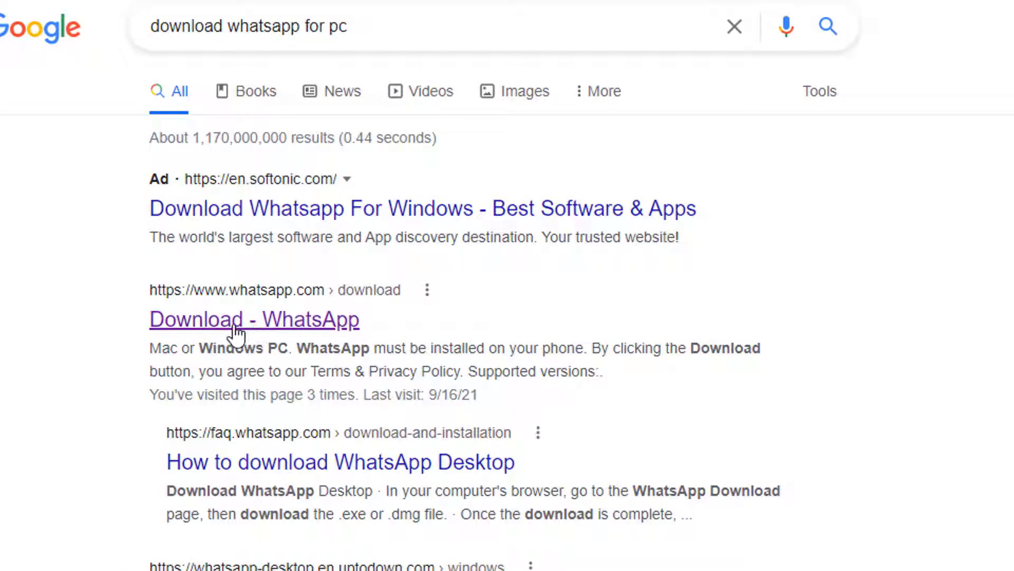
left_click(251, 332)
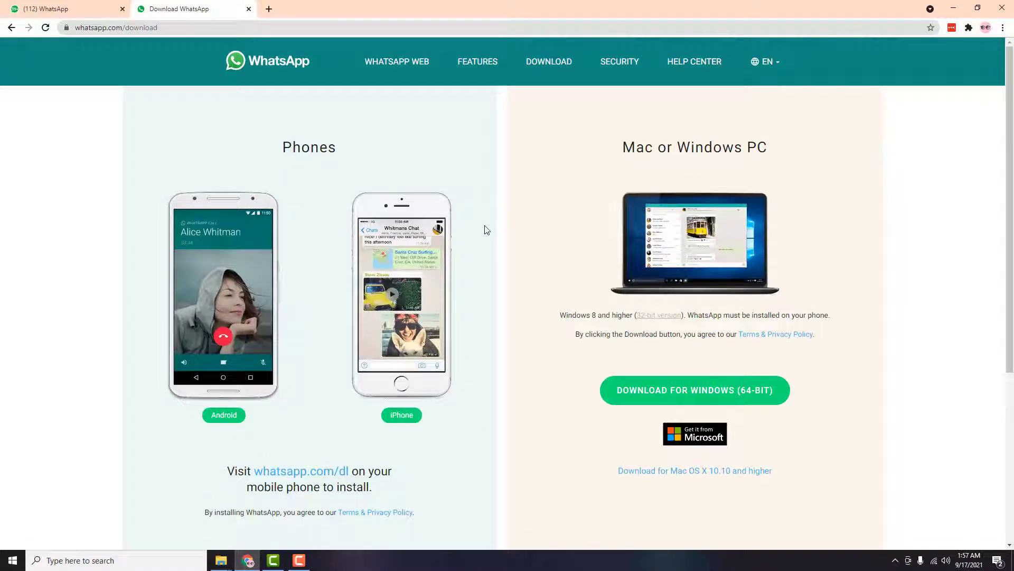
Step: Scroll the WhatsApp download page to the Windows 64-bit download section
scroll(539, 264, "down", 1)
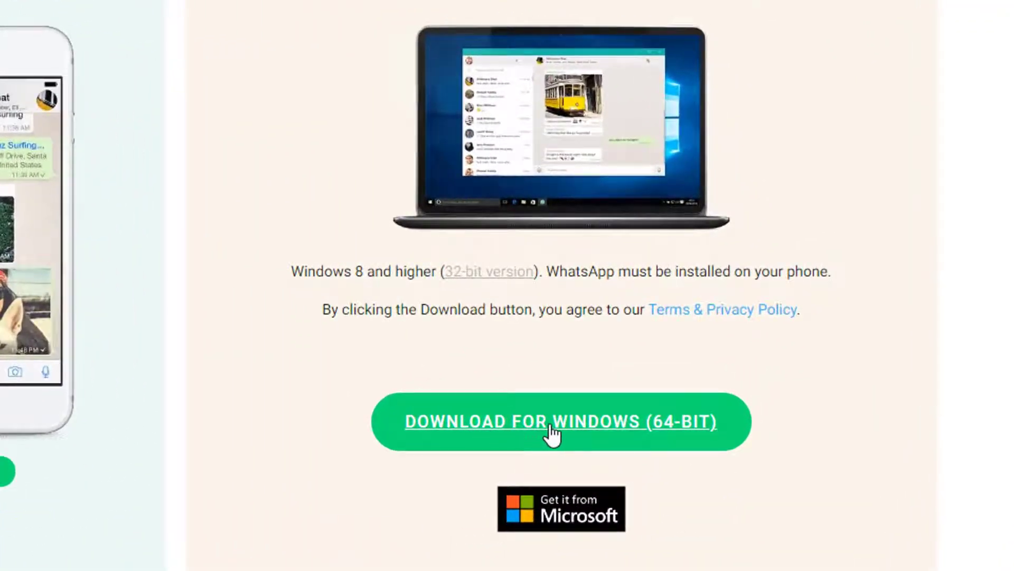
scroll(738, 437, "up", 1)
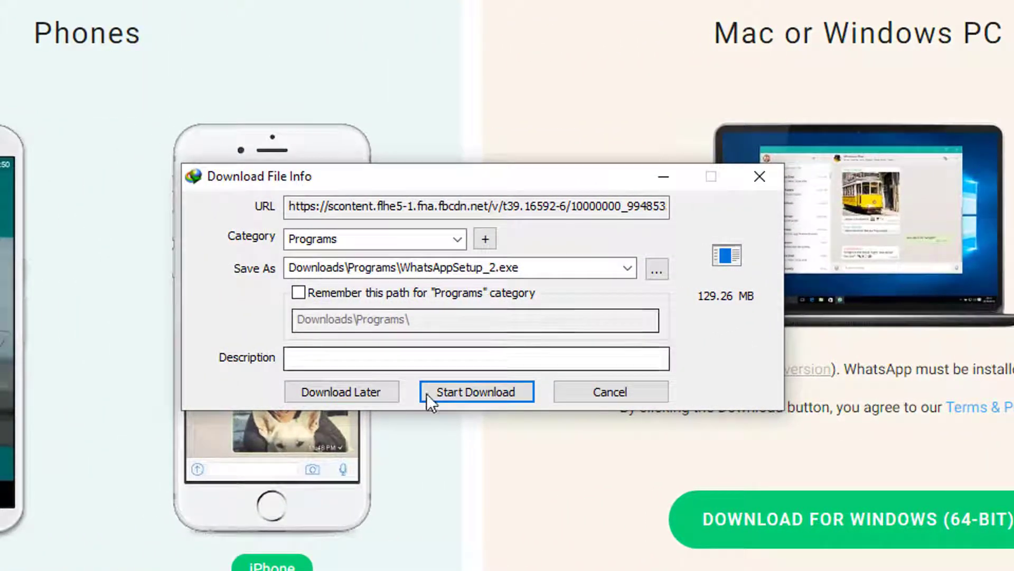
Step: Dismiss the duplicate WhatsAppSetup_2.exe download and open the existing installer's folder from IDM
left_click(759, 176)
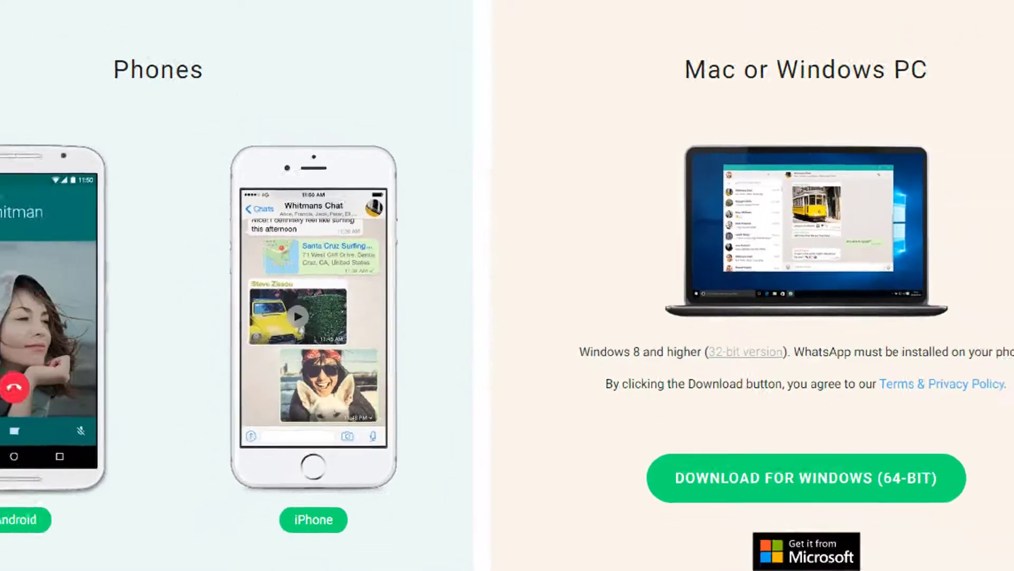
left_click(908, 566)
left_click(919, 548)
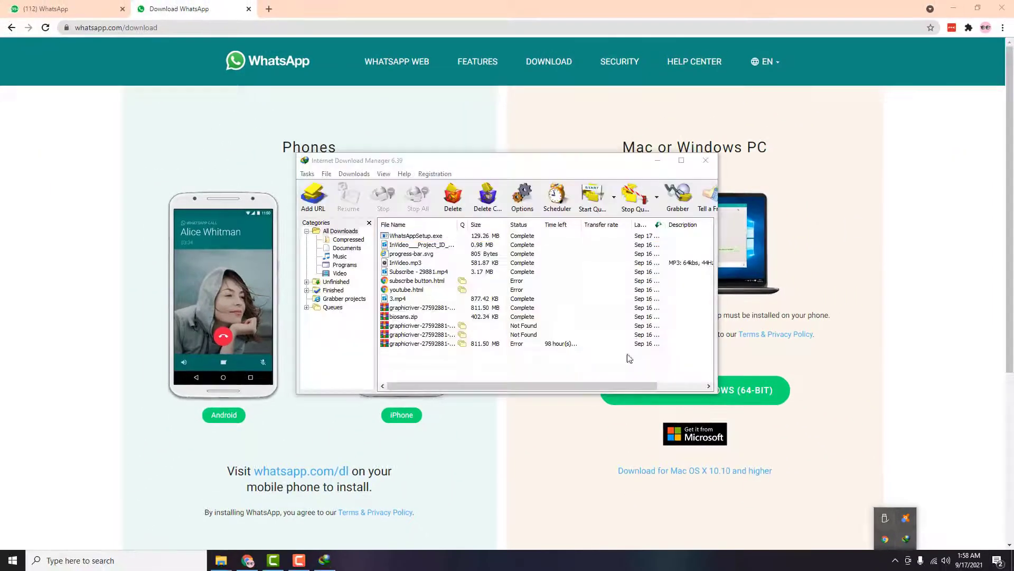
left_click(413, 242)
right_click(417, 237)
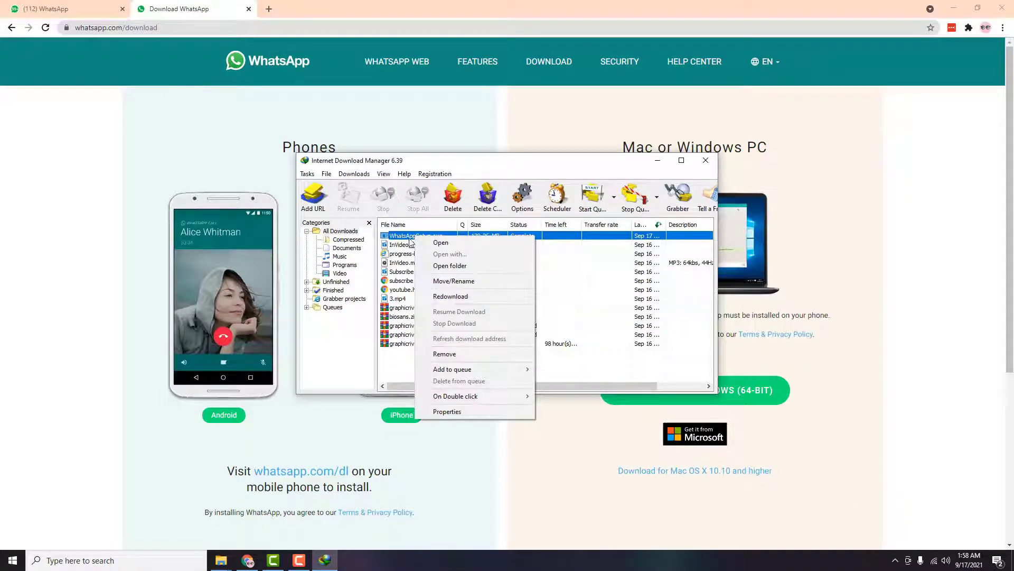
left_click(450, 265)
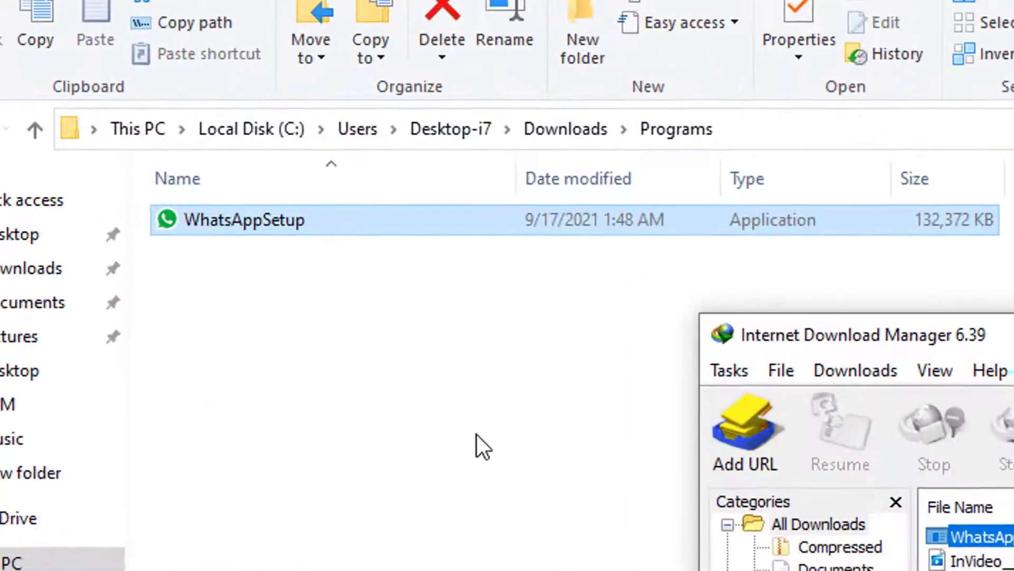
Step: Select the WhatsAppSetup file in the Downloads\Programs folder
left_click(470, 428)
left_click_drag(382, 305, 205, 216)
left_click_drag(344, 294, 220, 206)
left_click(246, 284)
left_click(249, 224)
Step: Run the WhatsAppSetup installer, then minimize Explorer and return to Chrome's download page
double_click(249, 224)
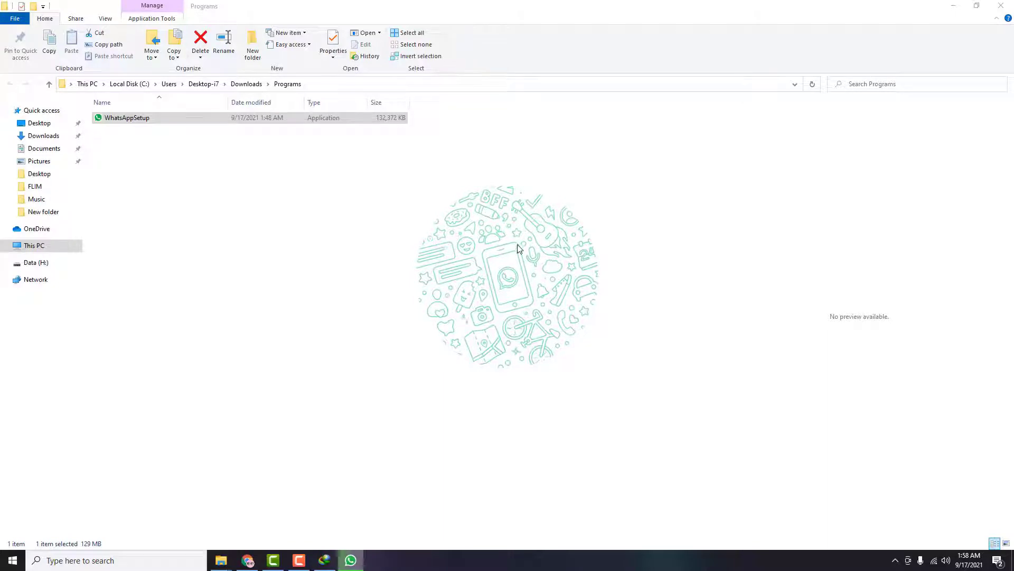
left_click(953, 6)
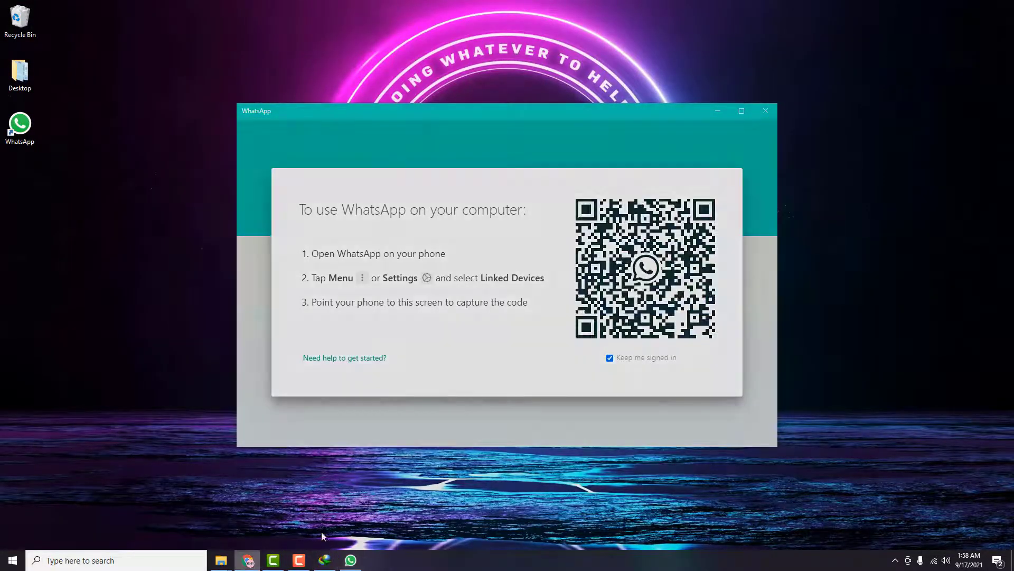
left_click(248, 560)
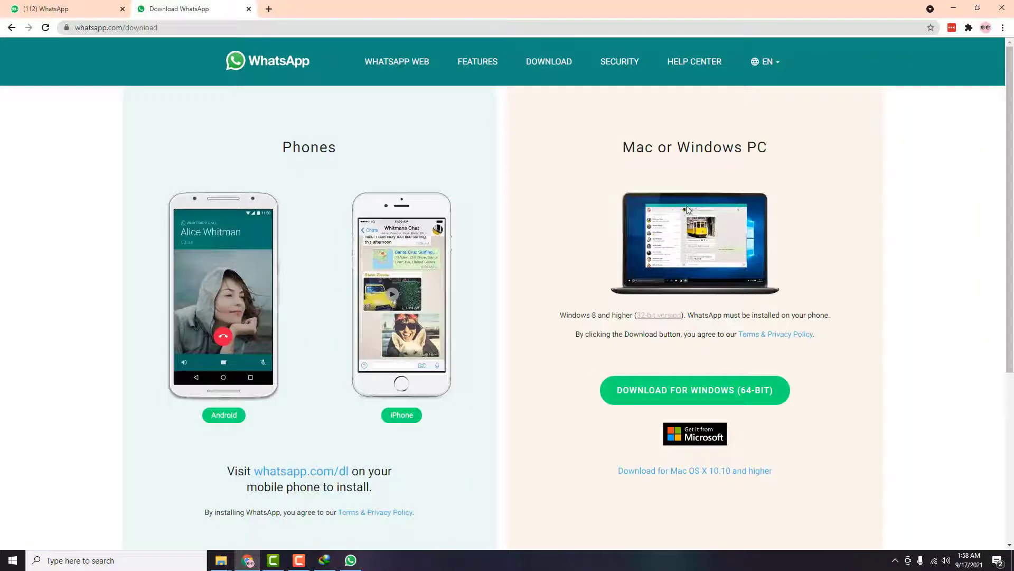